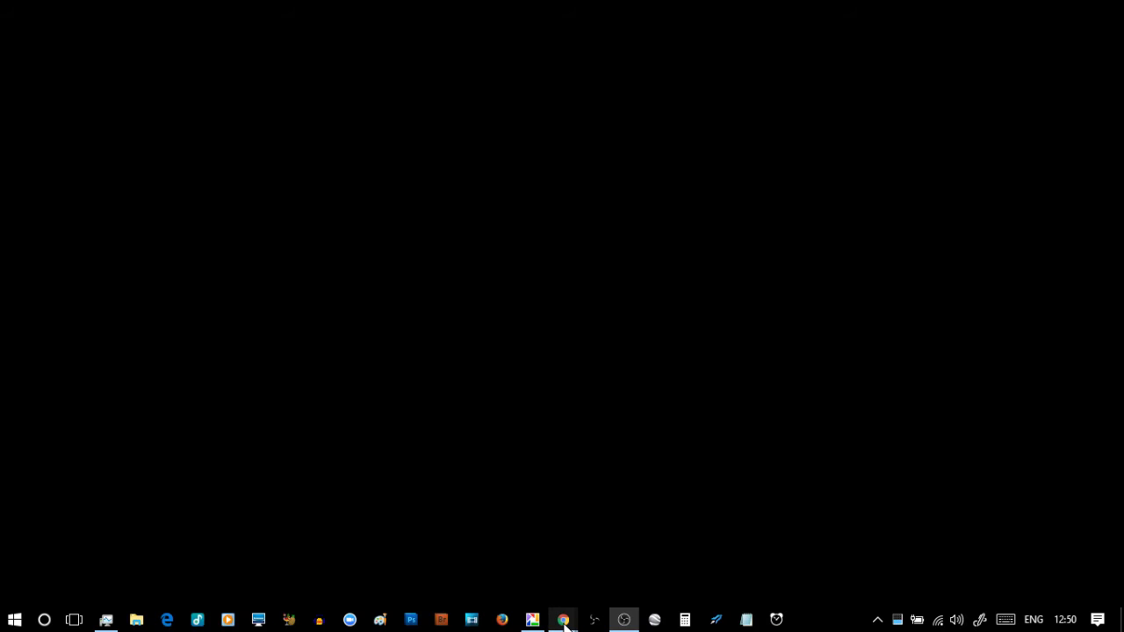
Bring up Chrome's 500px profile page, make it full screen, then exit full screen from the right-click menu.
mouse_move(563, 619)
click(642, 571)
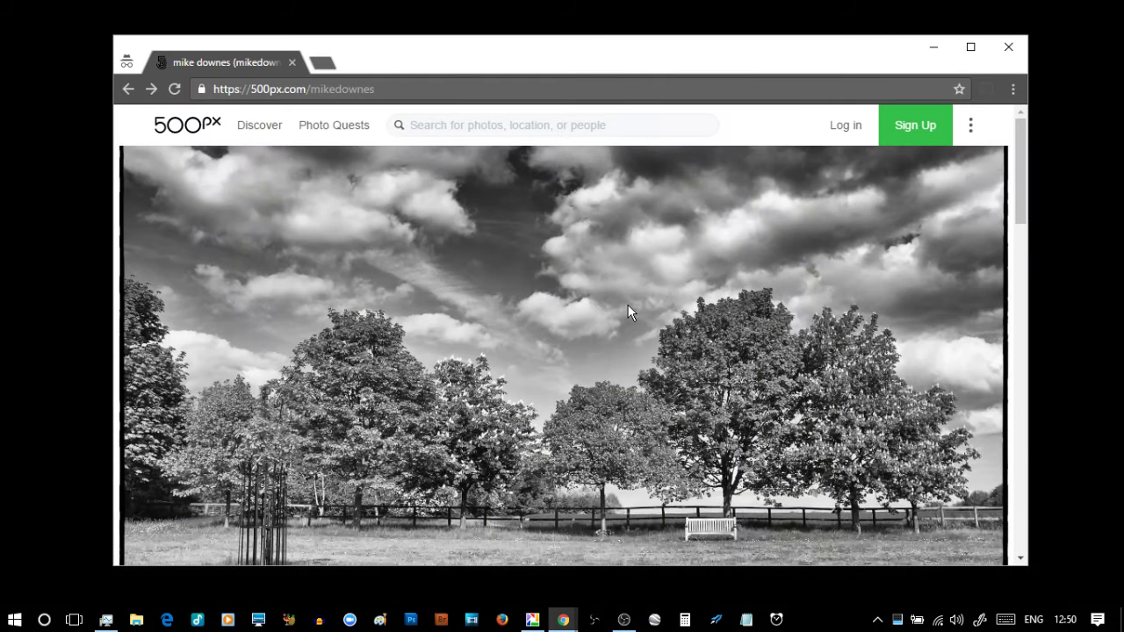
click(1014, 89)
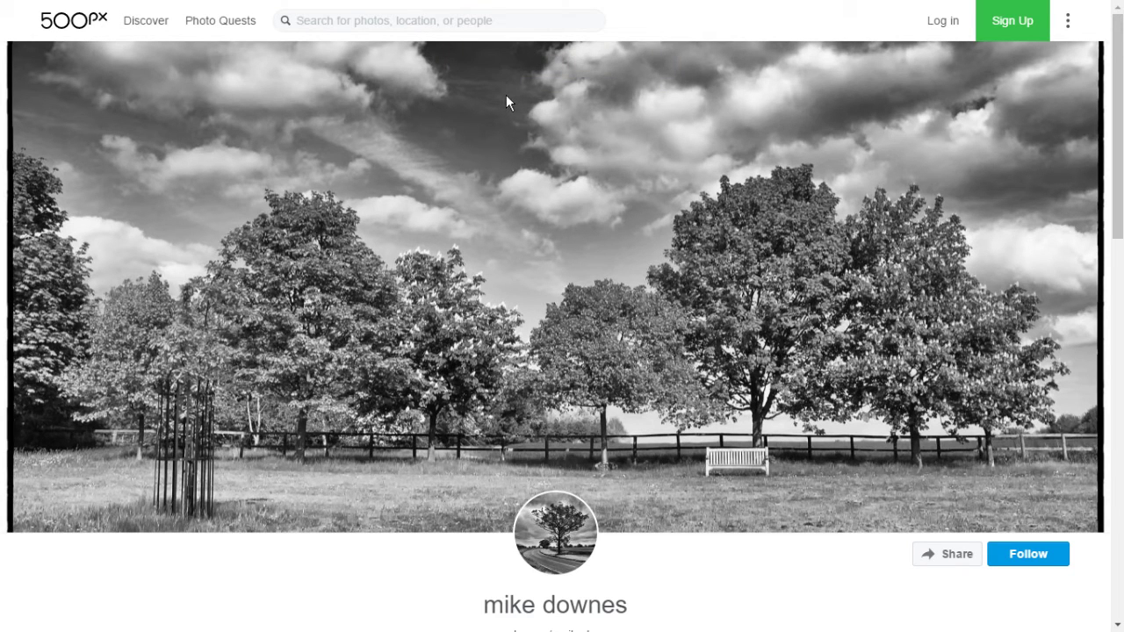
right_click(581, 173)
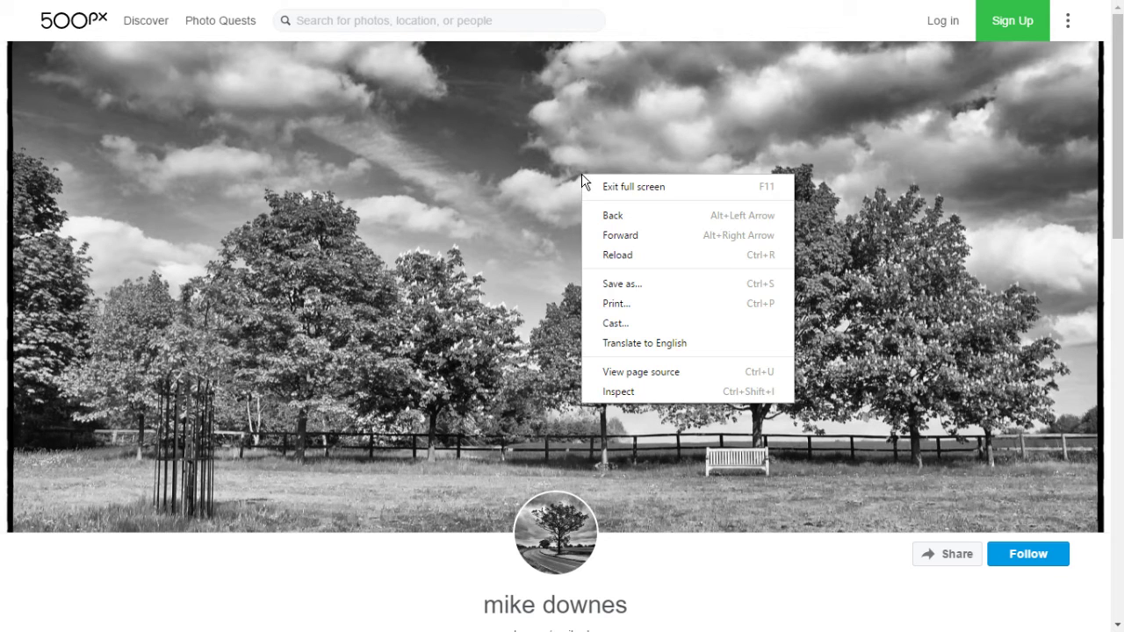
click(634, 187)
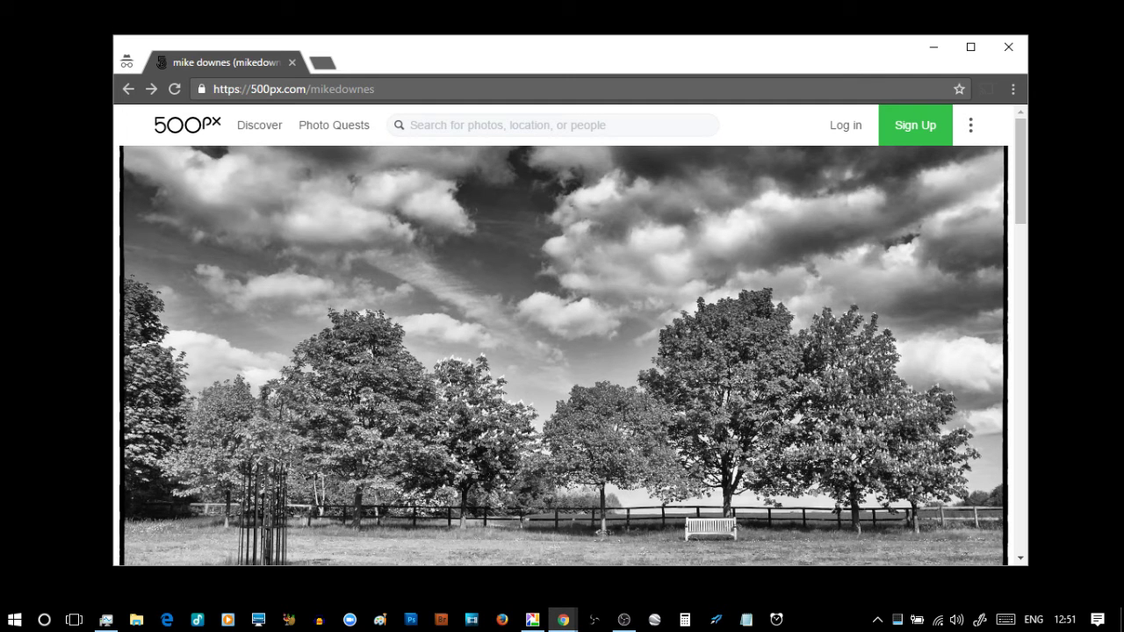
key(alt+Tab)
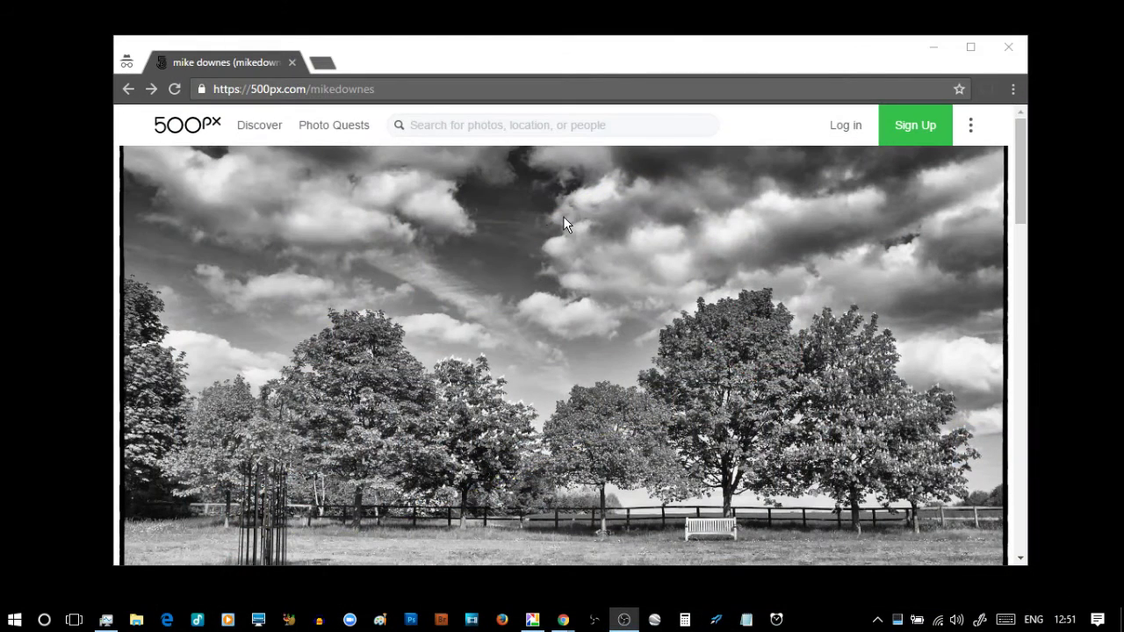
Switch Chrome to full screen and open the Man on Chair Part Two photo.
click(1013, 88)
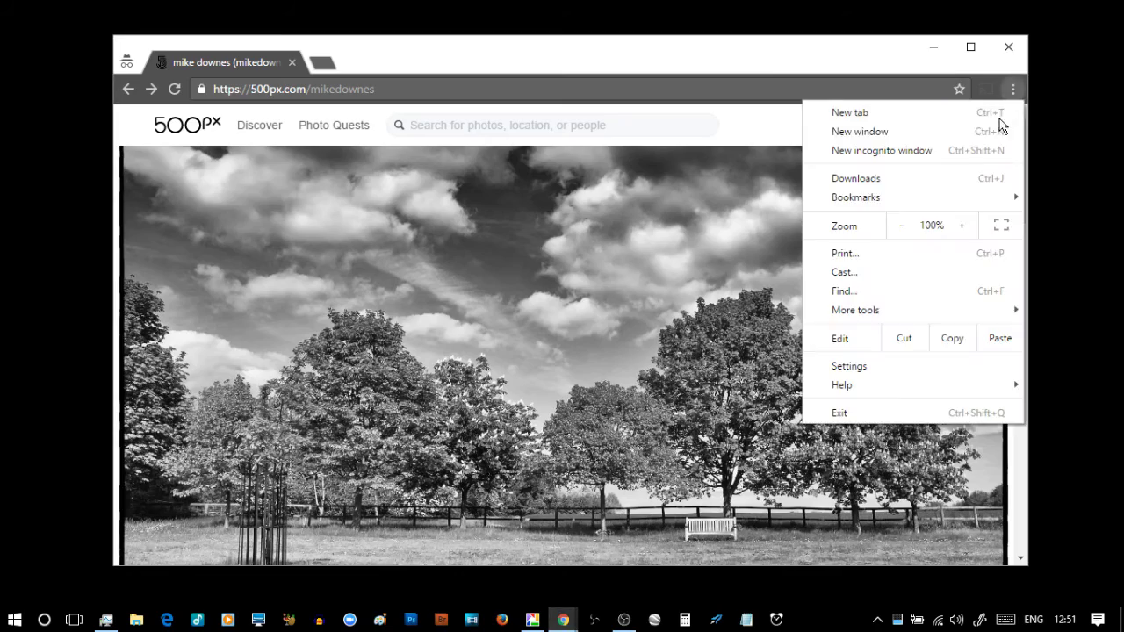
click(1001, 226)
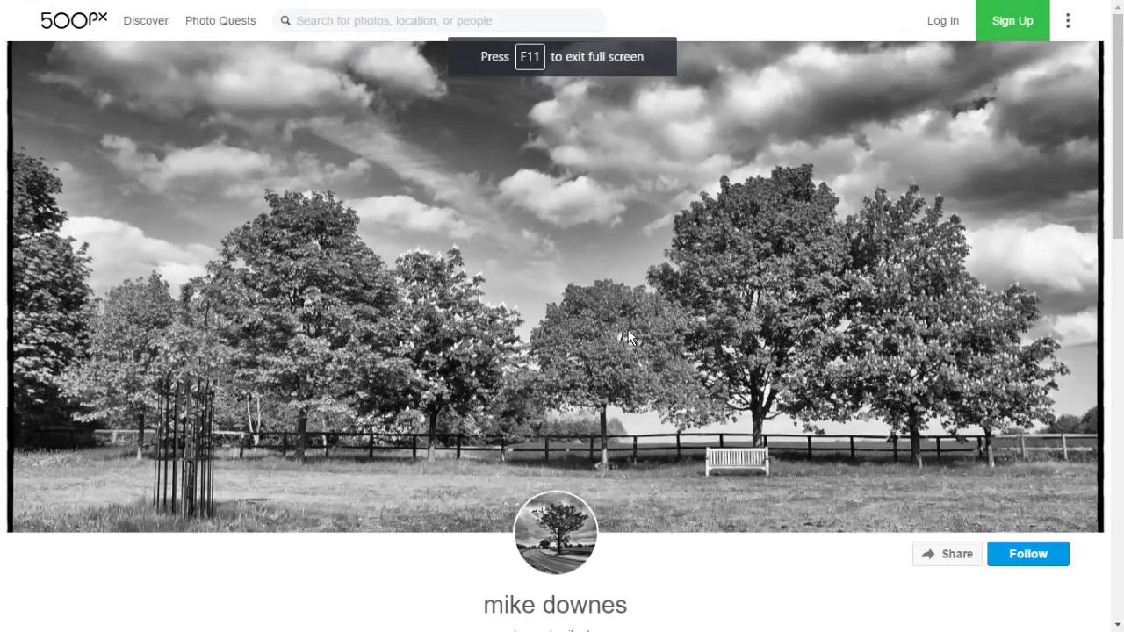
scroll(629, 338, down, 1)
scroll(629, 338, down, 1)
scroll(628, 338, down, 2)
scroll(629, 342, down, 3)
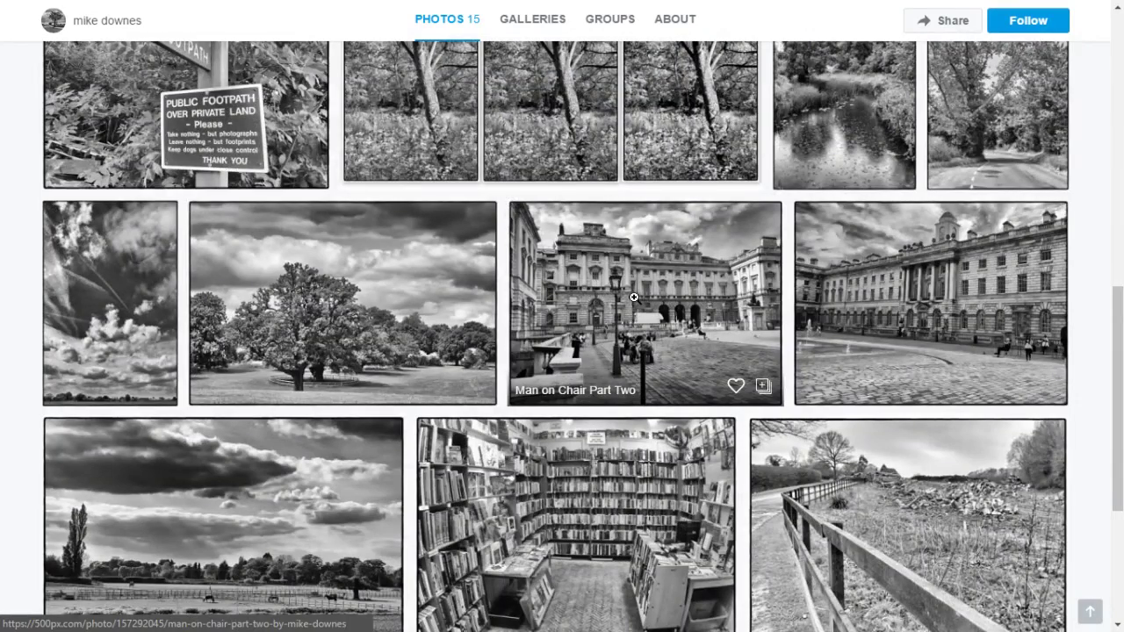
click(634, 298)
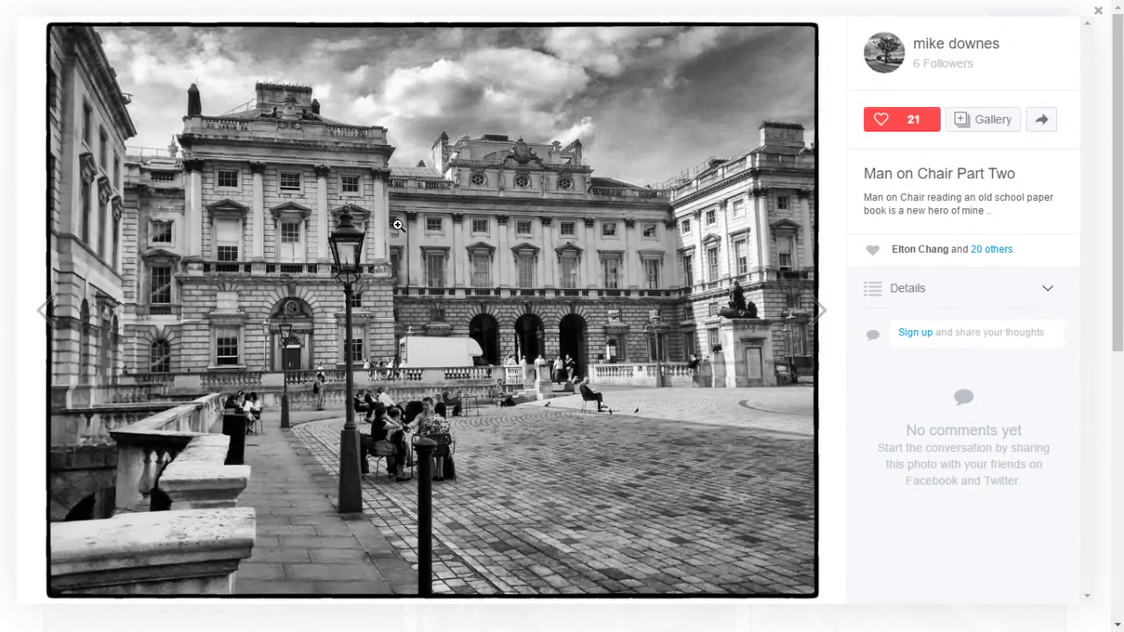
Right-click at several spots on the photo and its details to get a context menu.
right_click(438, 242)
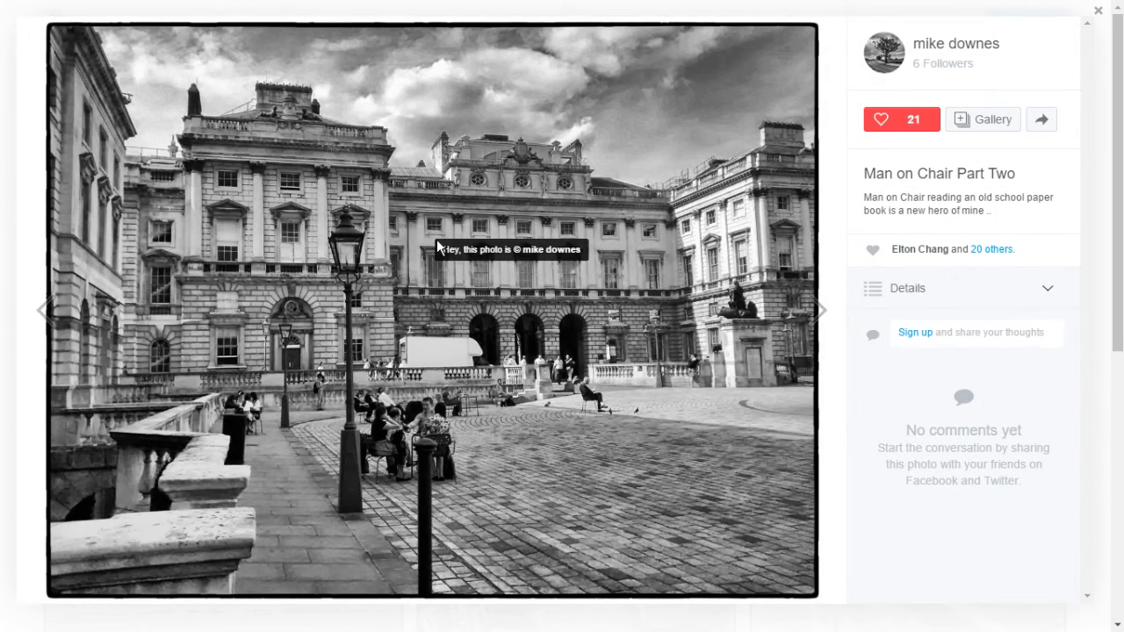
right_click(470, 243)
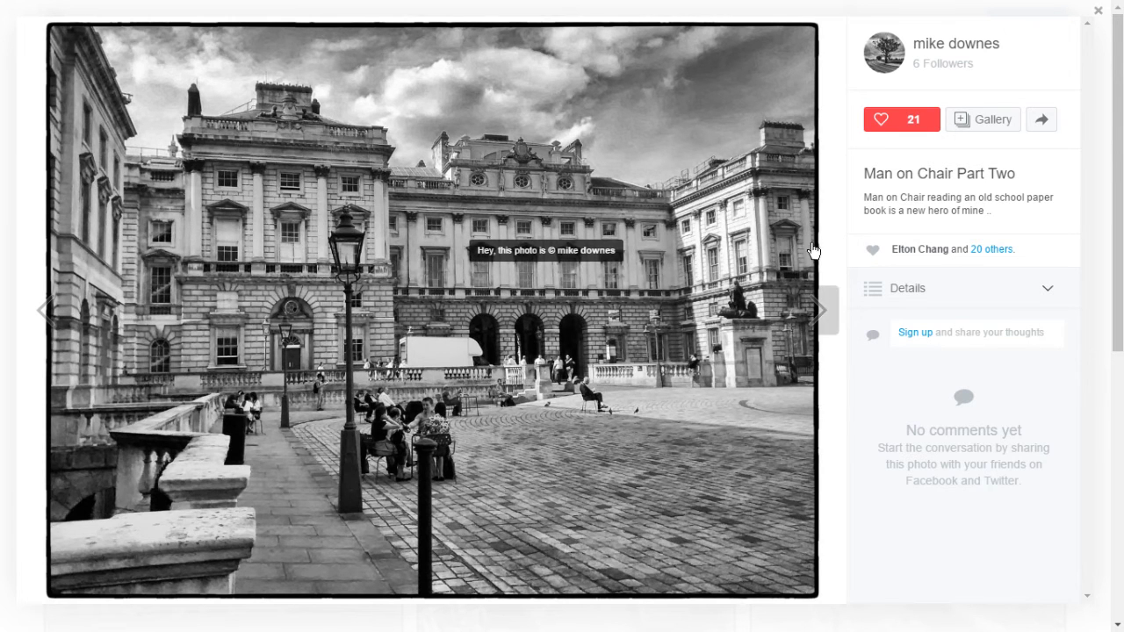
right_click(831, 183)
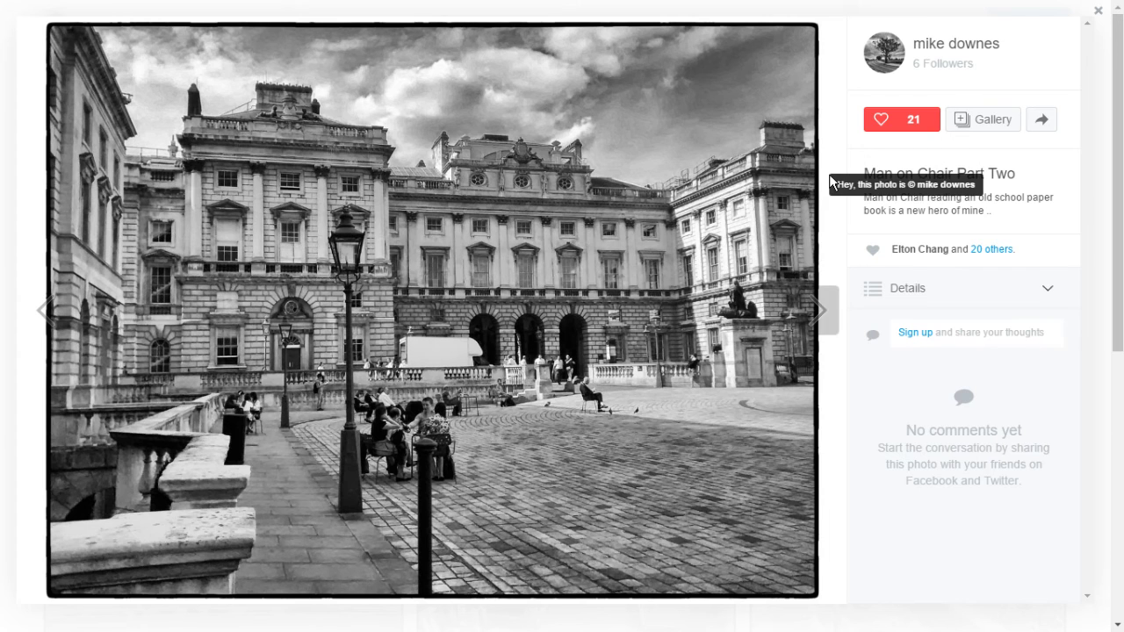
right_click(896, 536)
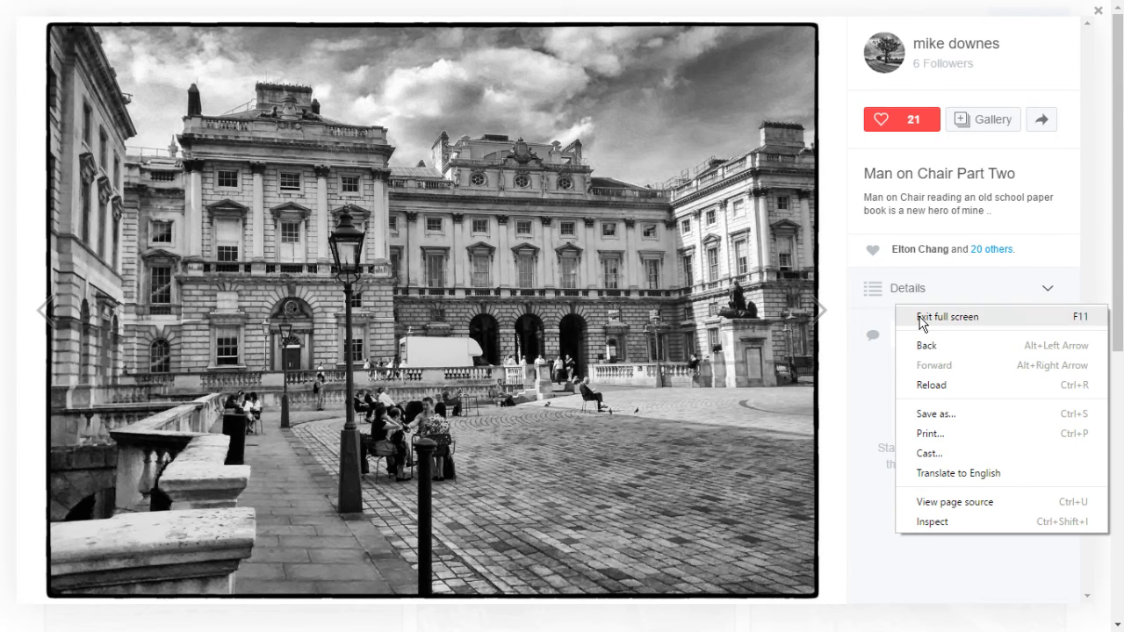
Show Man on Chair Part Two in the viewer, then choose Exit full screen from the right-click menu.
click(559, 256)
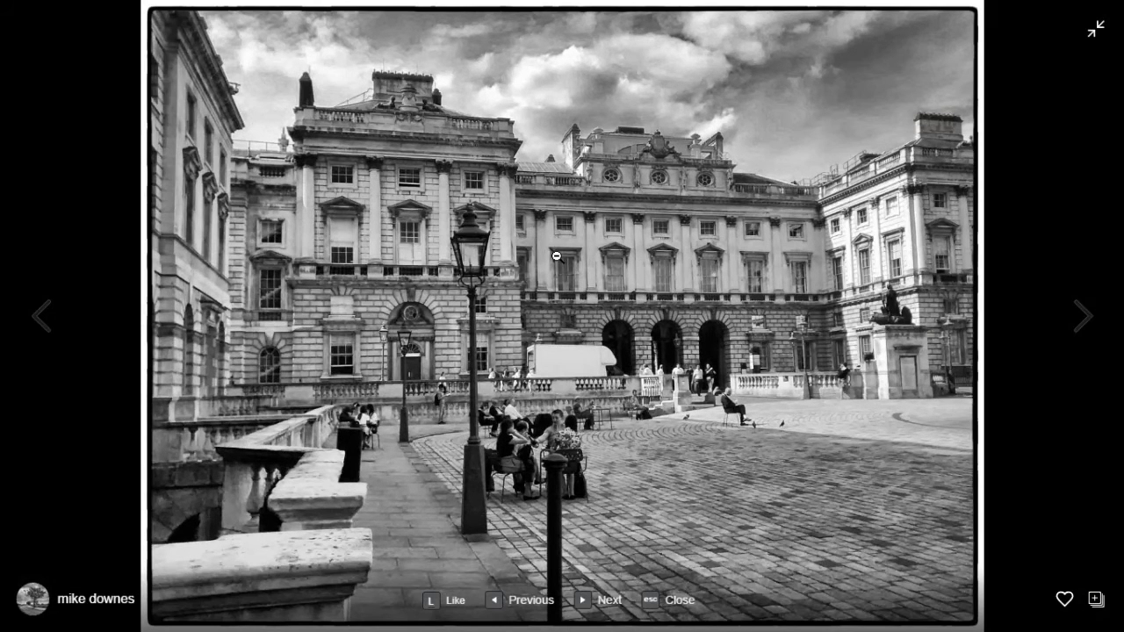
right_click(556, 255)
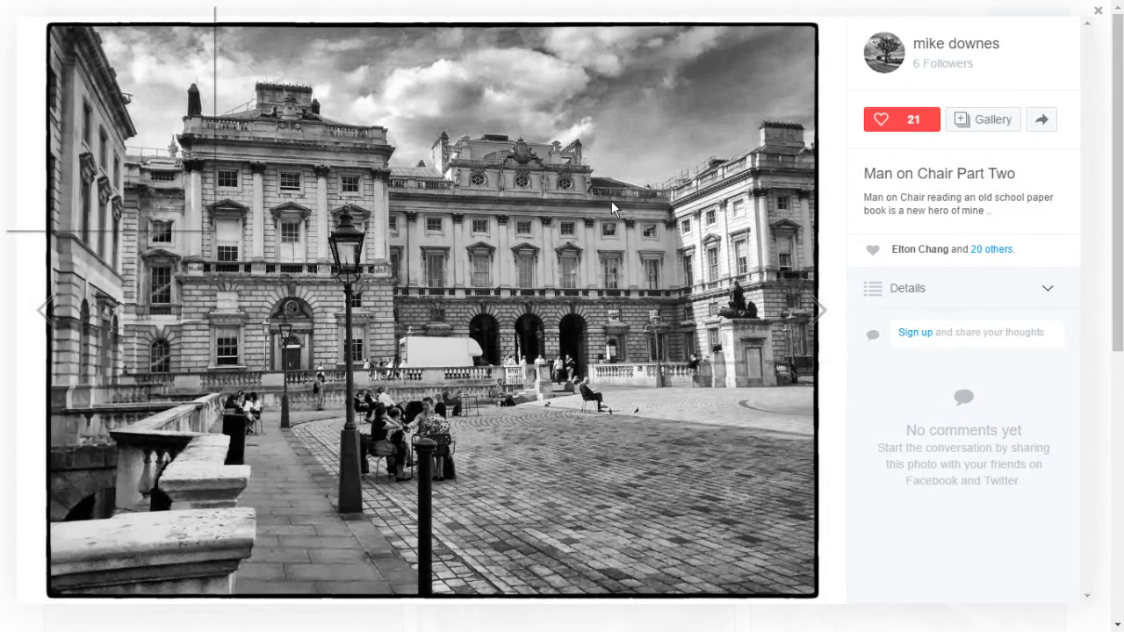
right_click(611, 200)
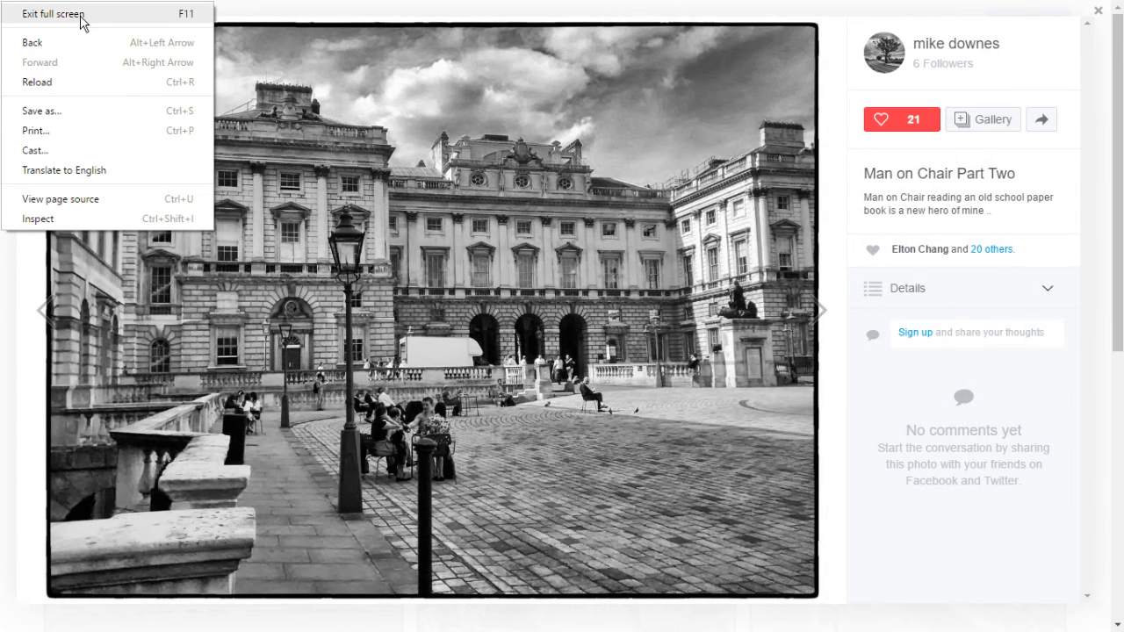
click(52, 14)
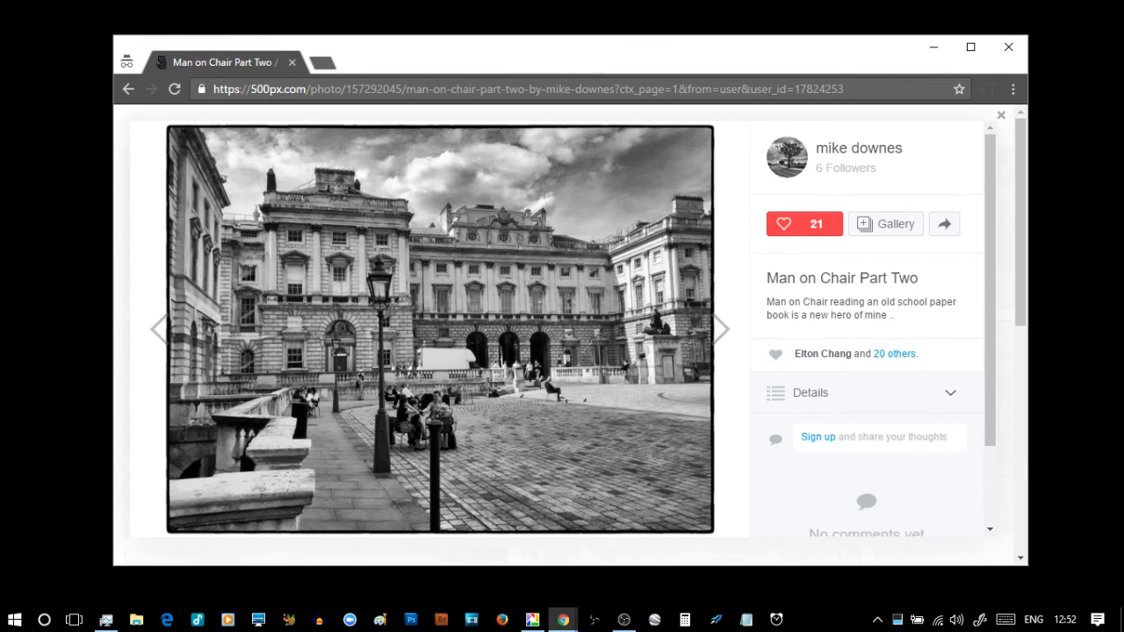
key(alt+Tab)
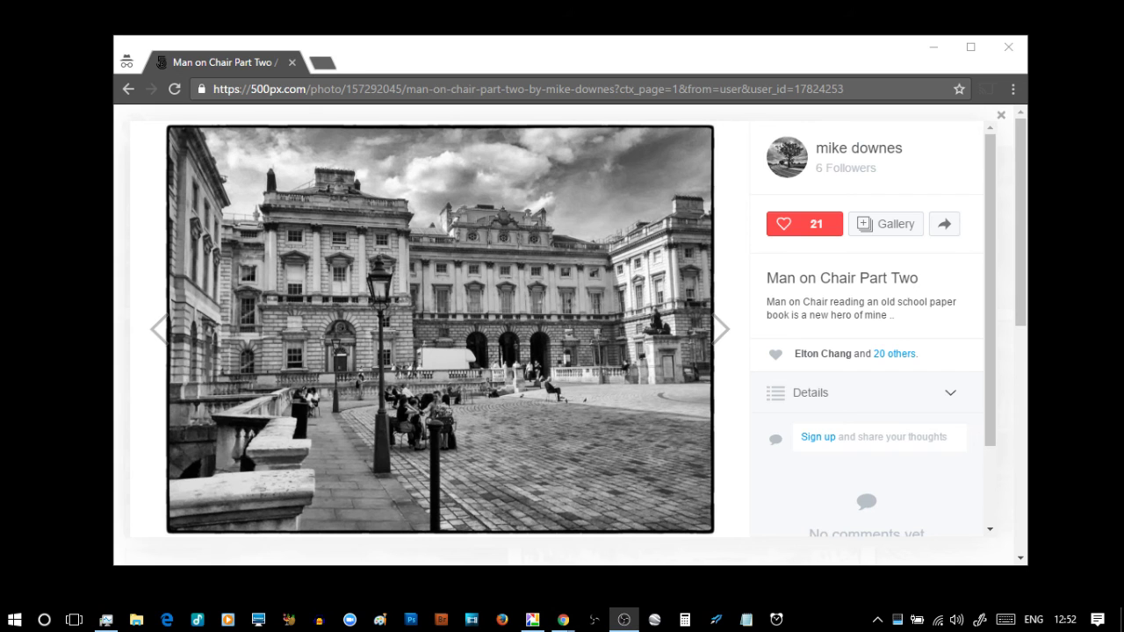